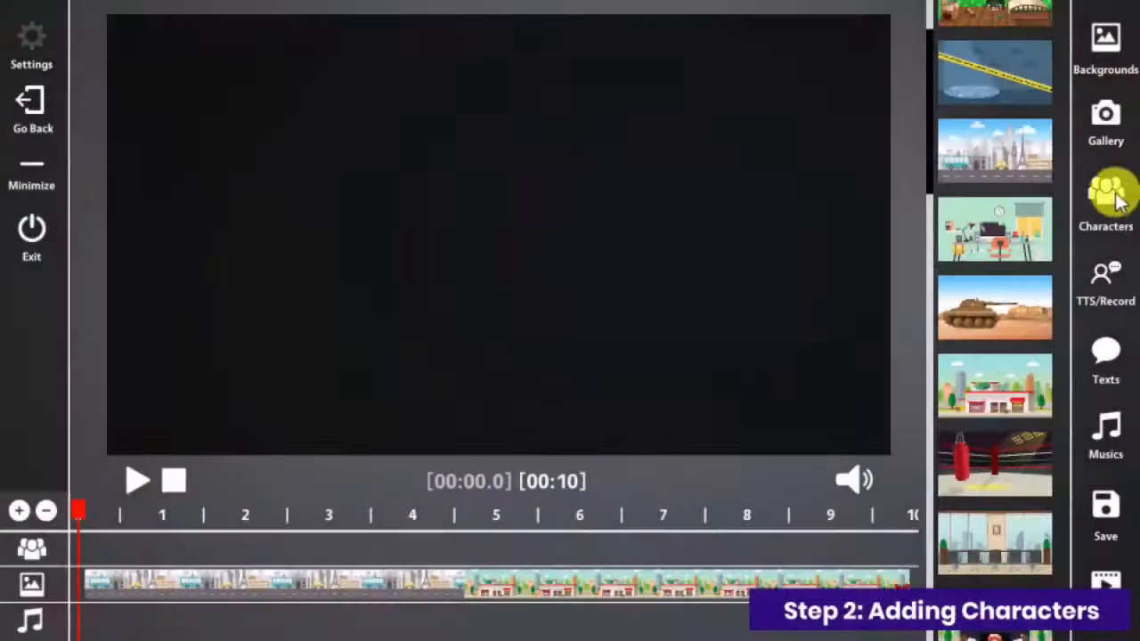
# Step: Search the character library for "real" and add RealtorMan at the start of the character track
pyautogui.click(1114, 203)
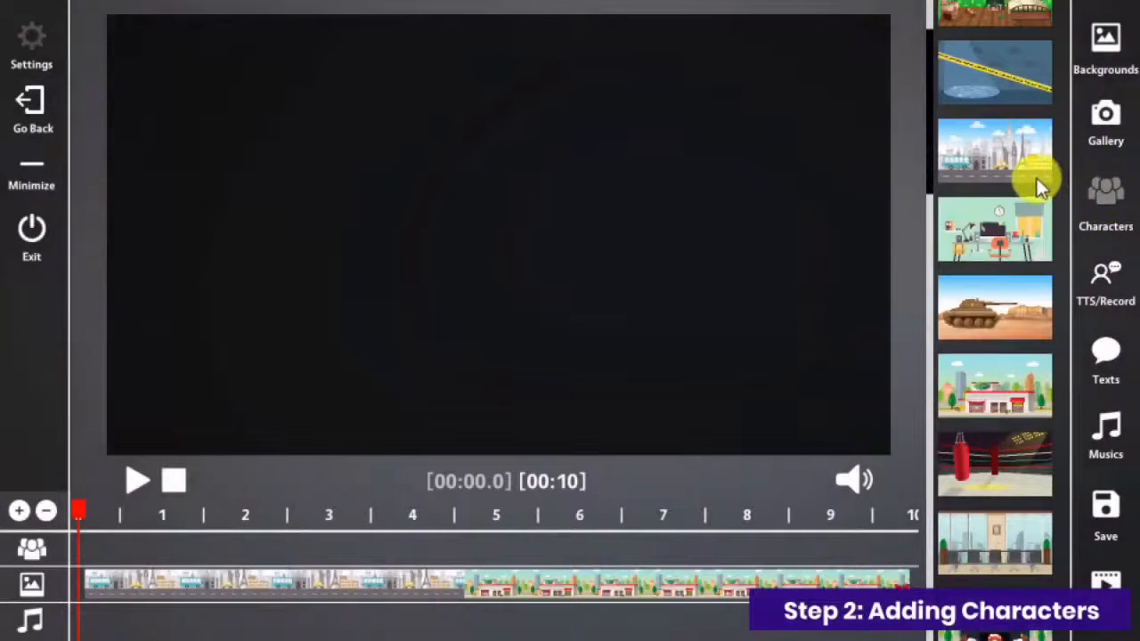
pyautogui.moveTo(930, 73); pyautogui.dragTo(975, 14)
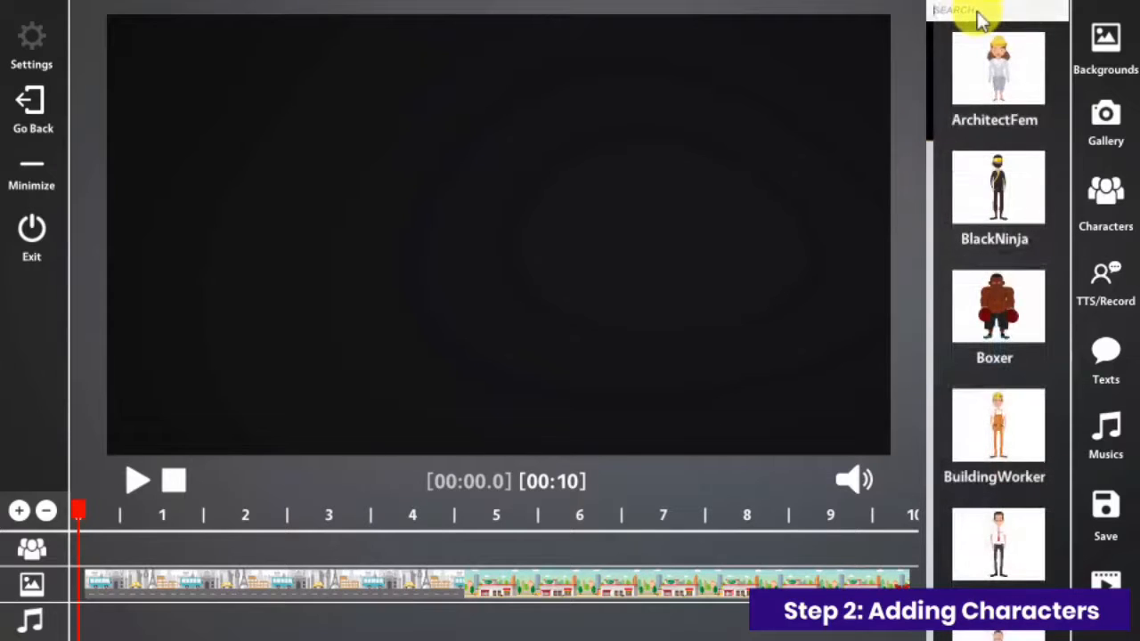
pyautogui.click(978, 13)
pyautogui.write('real')
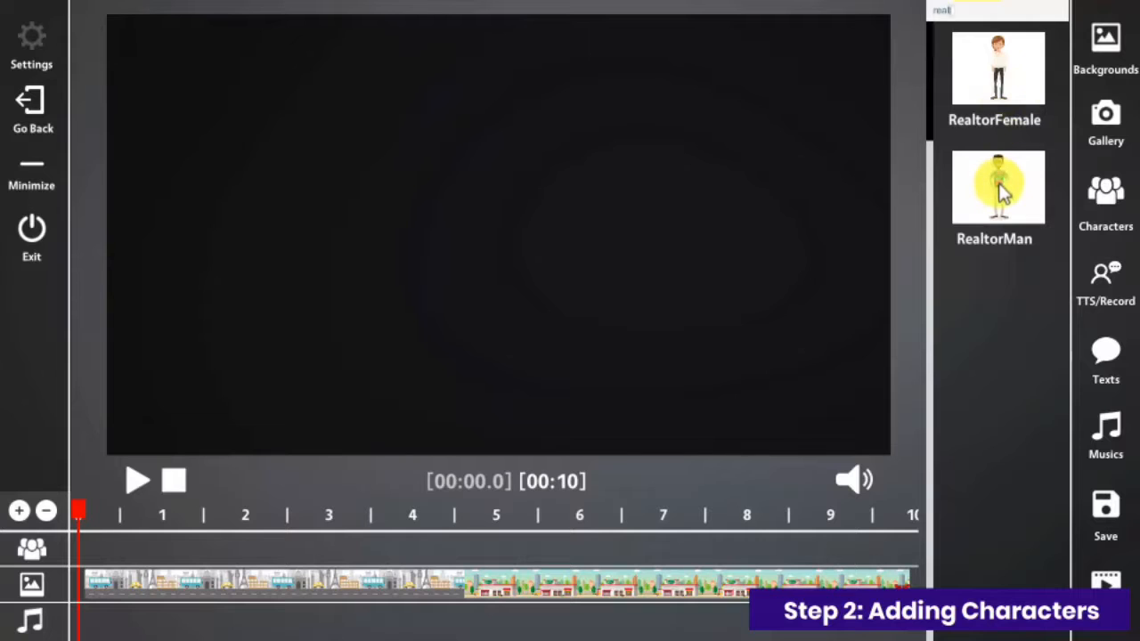
pyautogui.moveTo(1000, 186); pyautogui.dragTo(115, 540)
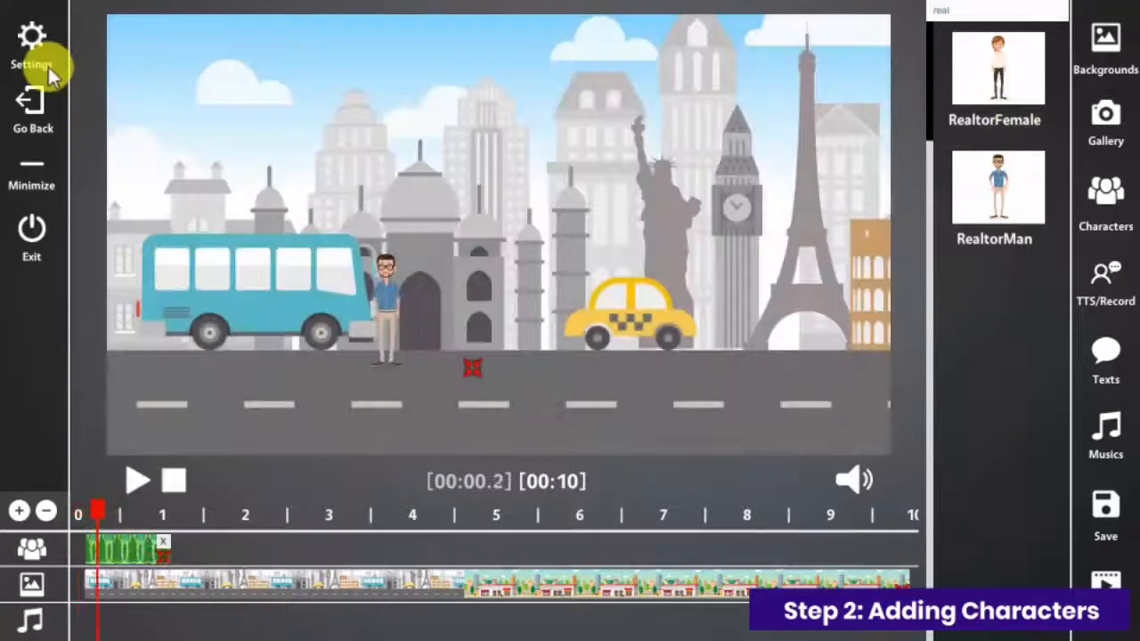
# Step: Set RealtorMan's action to "man car driving" and make the animation loop
pyautogui.click(32, 55)
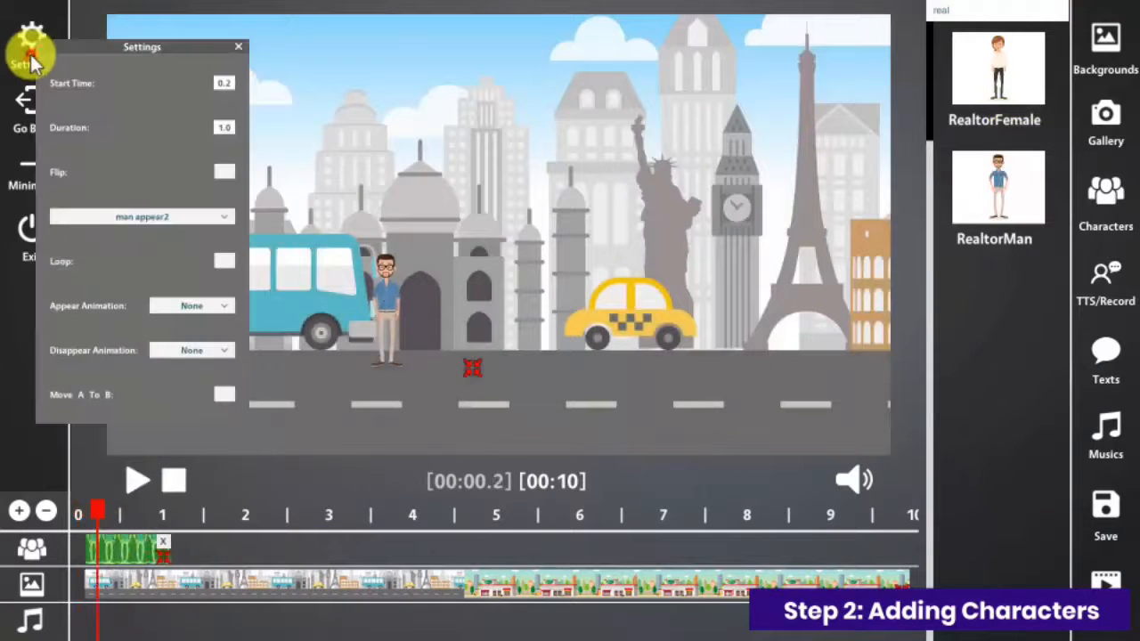
pyautogui.click(184, 218)
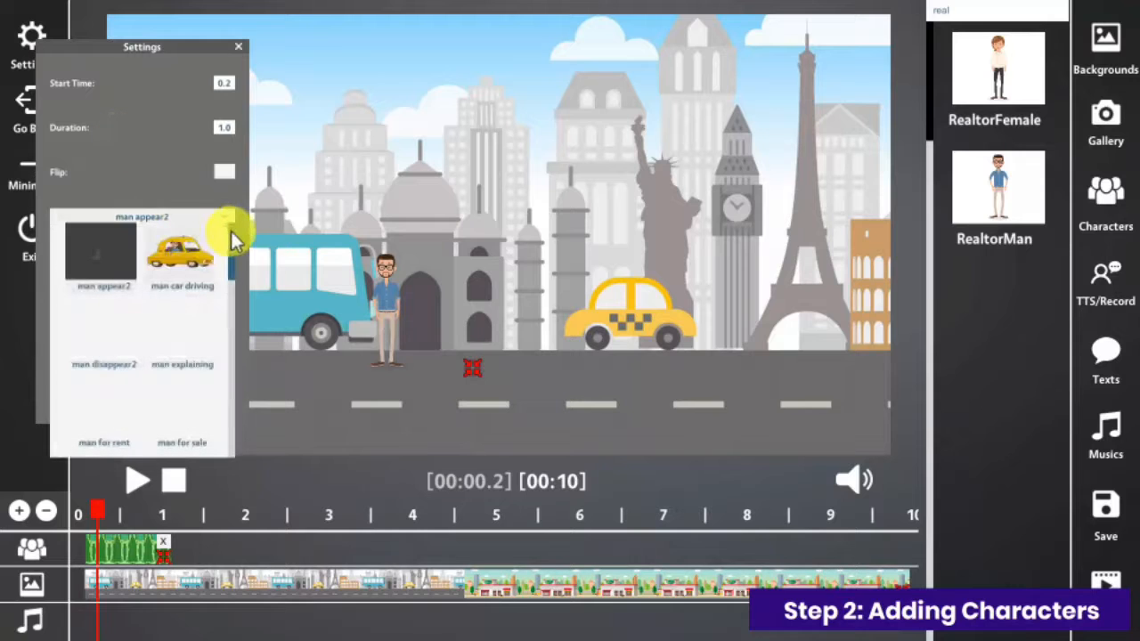
pyautogui.moveTo(234, 239)
pyautogui.mouseDown()
pyautogui.moveTo(231, 406)
pyautogui.moveTo(264, 339)
pyautogui.moveTo(235, 220)
pyautogui.mouseUp()
pyautogui.click(180, 255)
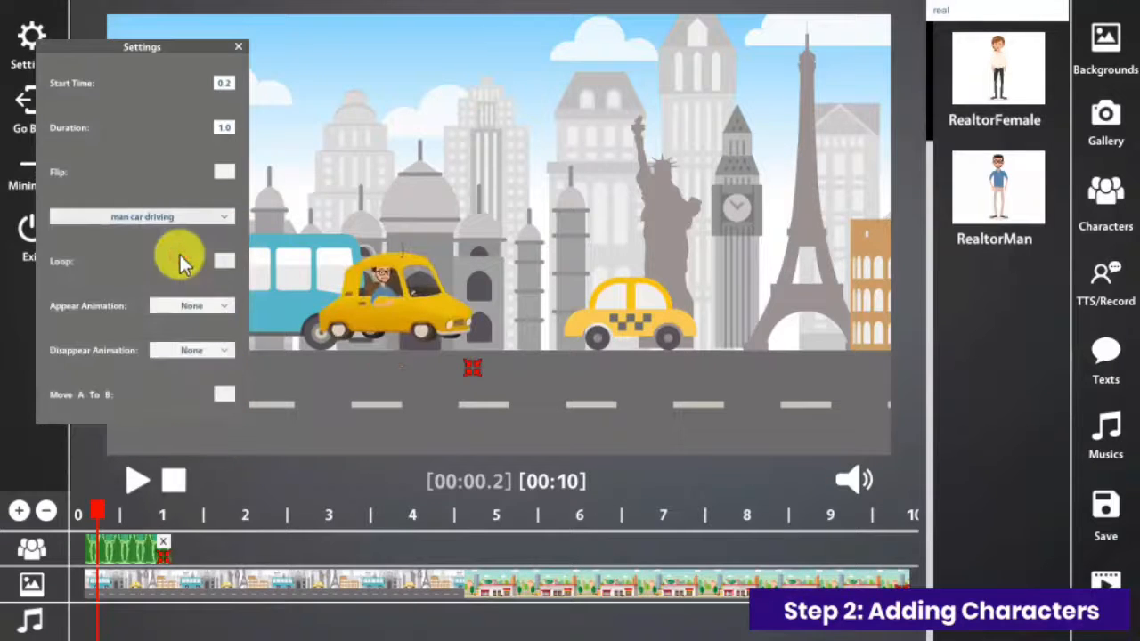
pyautogui.click(226, 264)
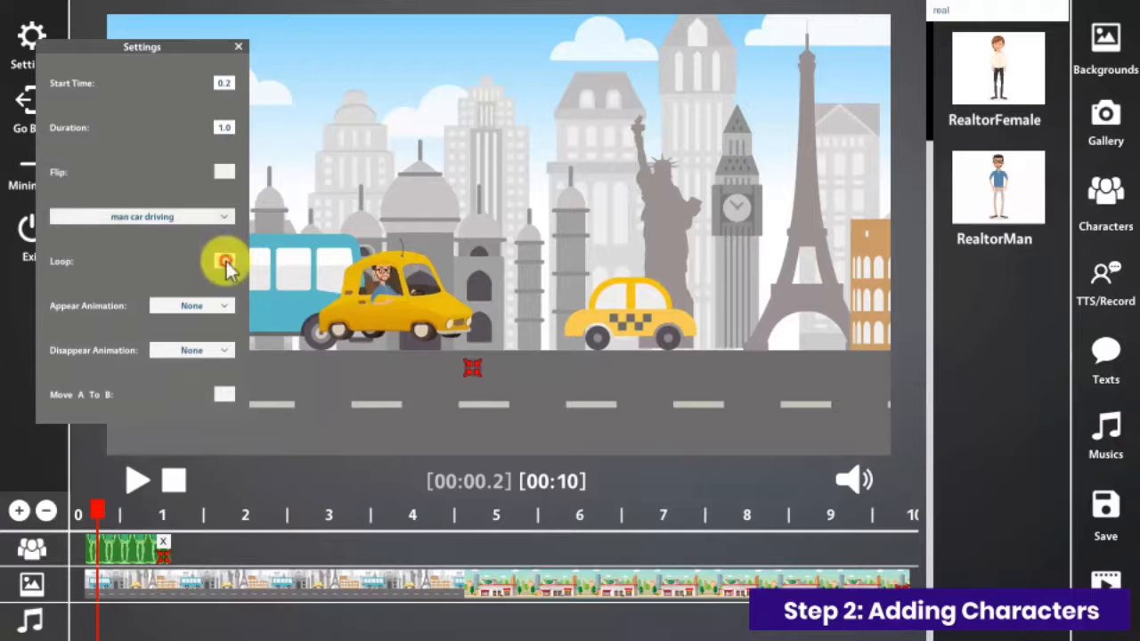
# Step: Place the driving character on the road beneath the bus, set its disappear animation to Fade Out with Move A To B, and play the video
pyautogui.moveTo(362, 315); pyautogui.dragTo(279, 357)
pyautogui.click(205, 350)
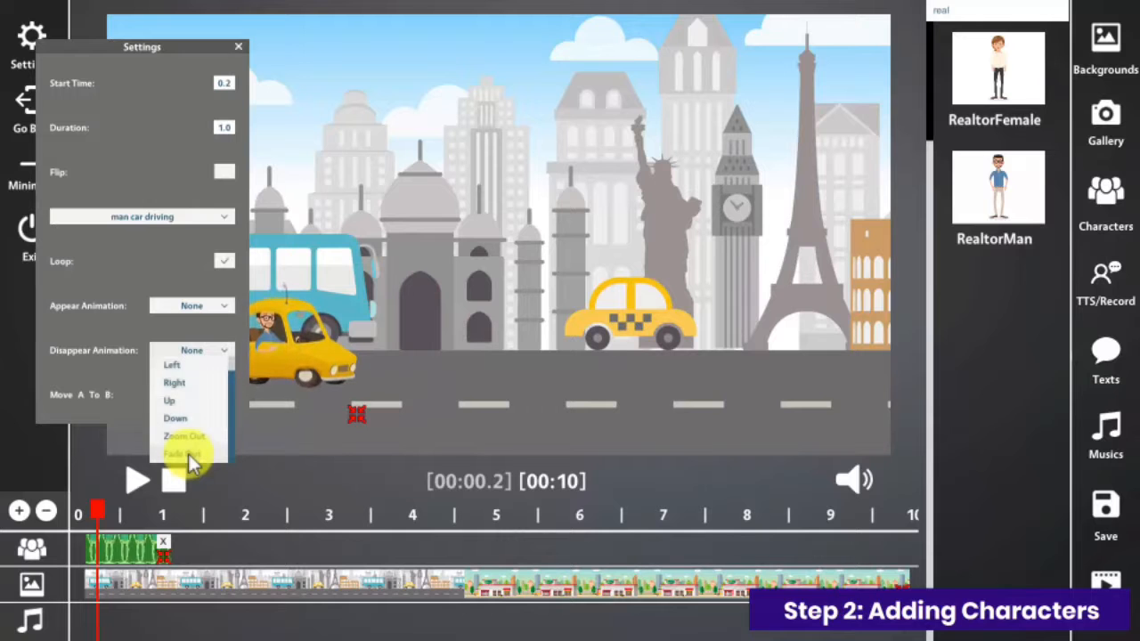
pyautogui.click(188, 453)
pyautogui.click(224, 394)
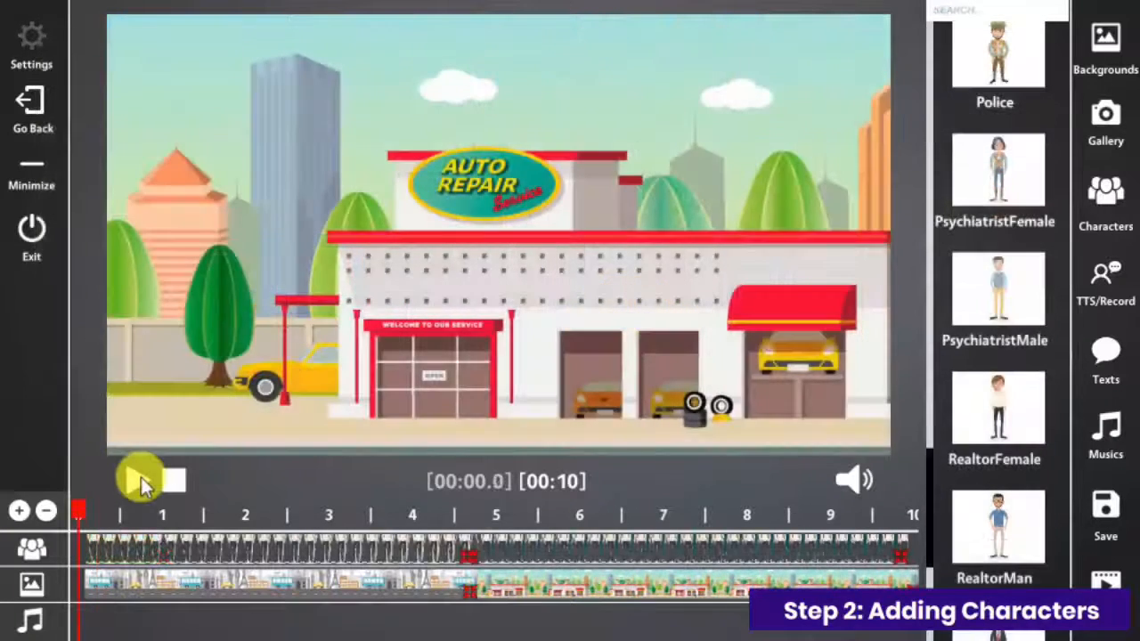
pyautogui.click(138, 481)
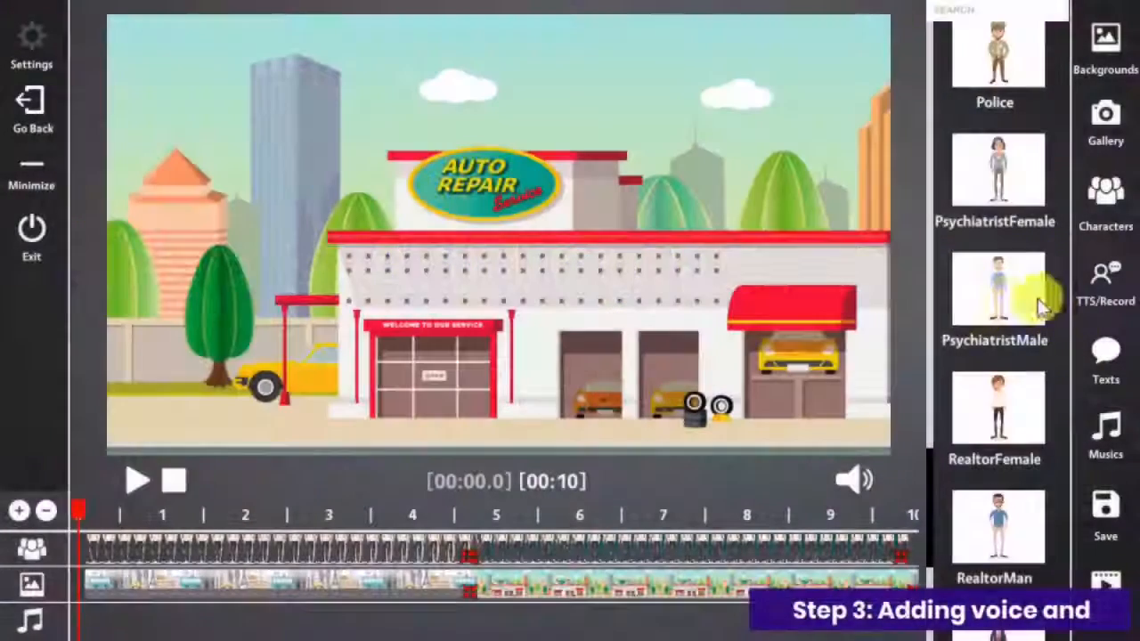
# Step: Add a text-to-speech clip at the start of the audio track, replace its "Hello World!" text, and preview the narration
pyautogui.click(1100, 296)
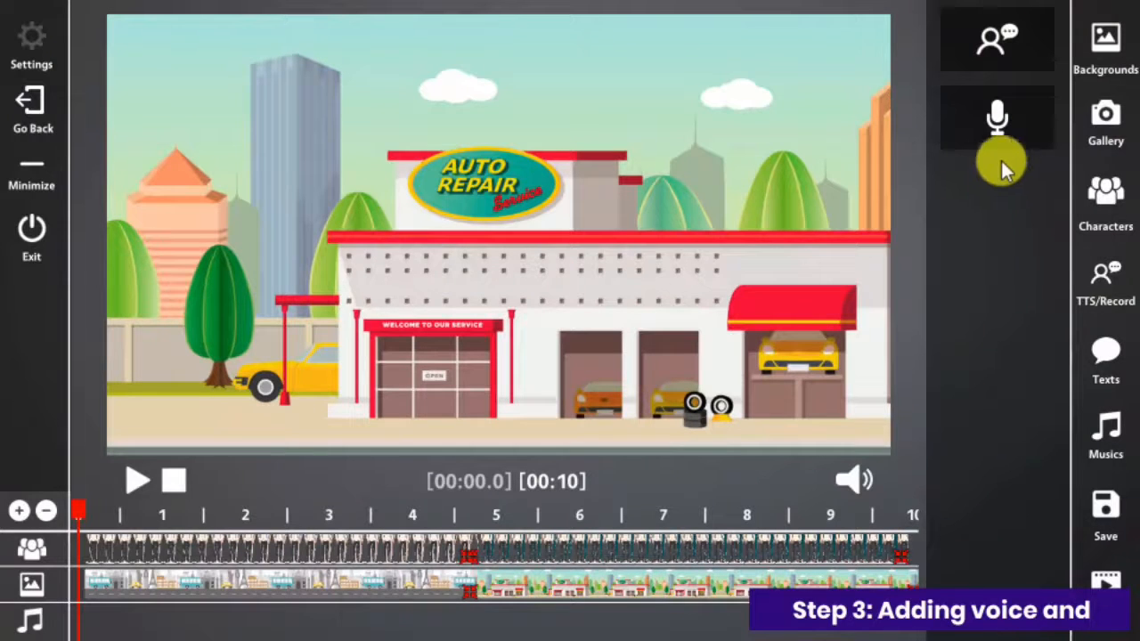
pyautogui.moveTo(986, 64); pyautogui.dragTo(143, 623)
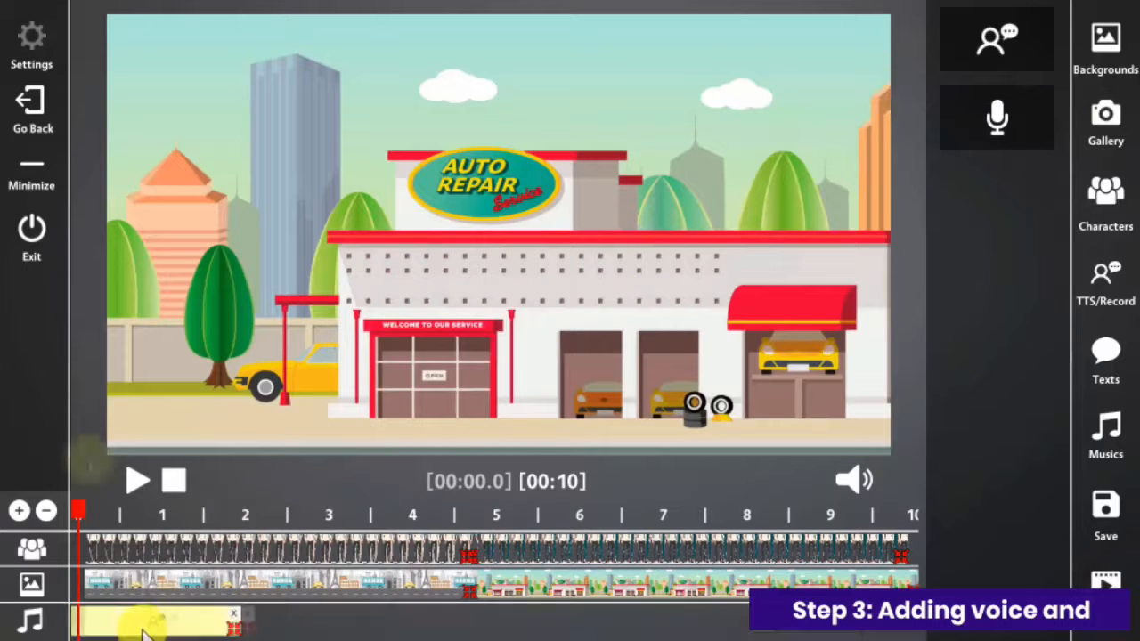
pyautogui.click(40, 66)
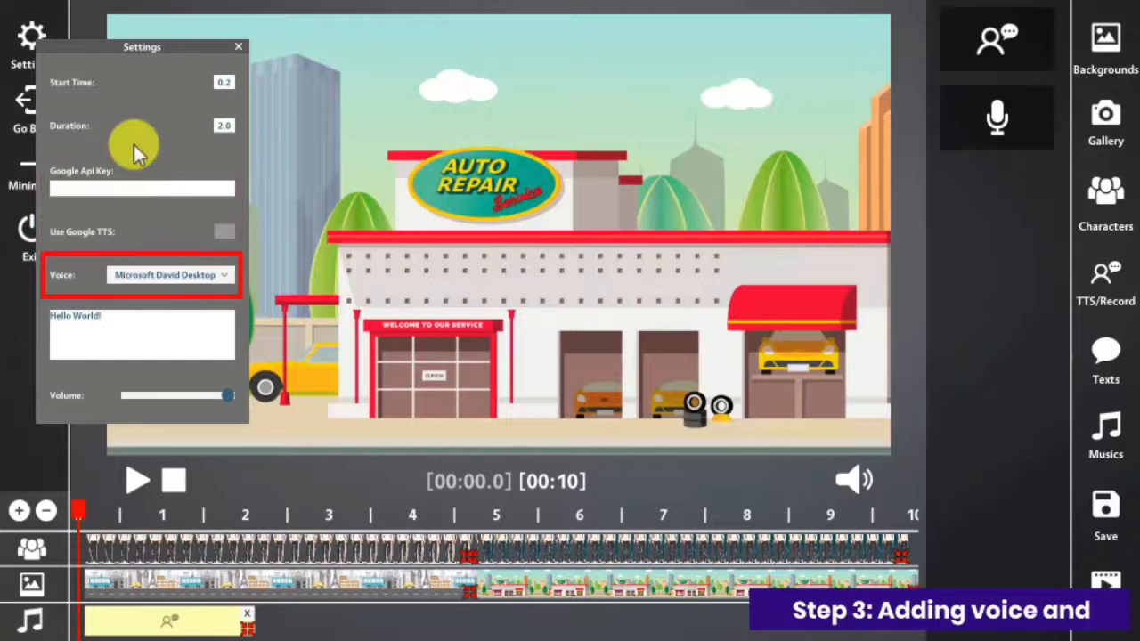
pyautogui.click(117, 315)
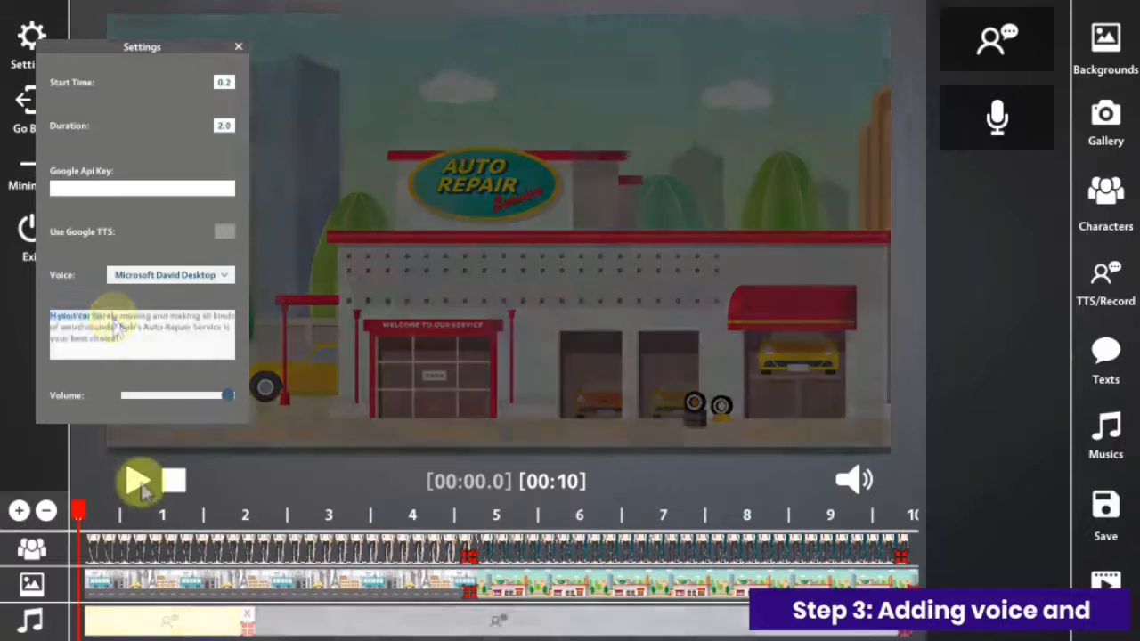
pyautogui.click(138, 481)
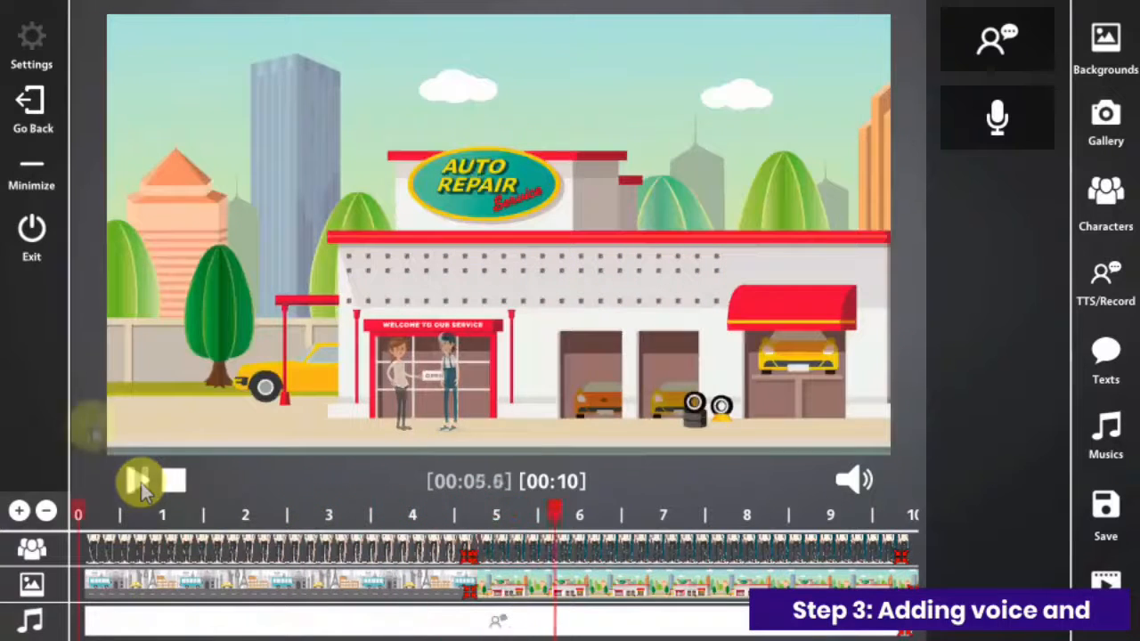
pyautogui.click(141, 483)
# Step: Try out a voice recording clip on the audio track by viewing its recording settings, and delete the clip
pyautogui.moveTo(991, 118); pyautogui.dragTo(163, 626)
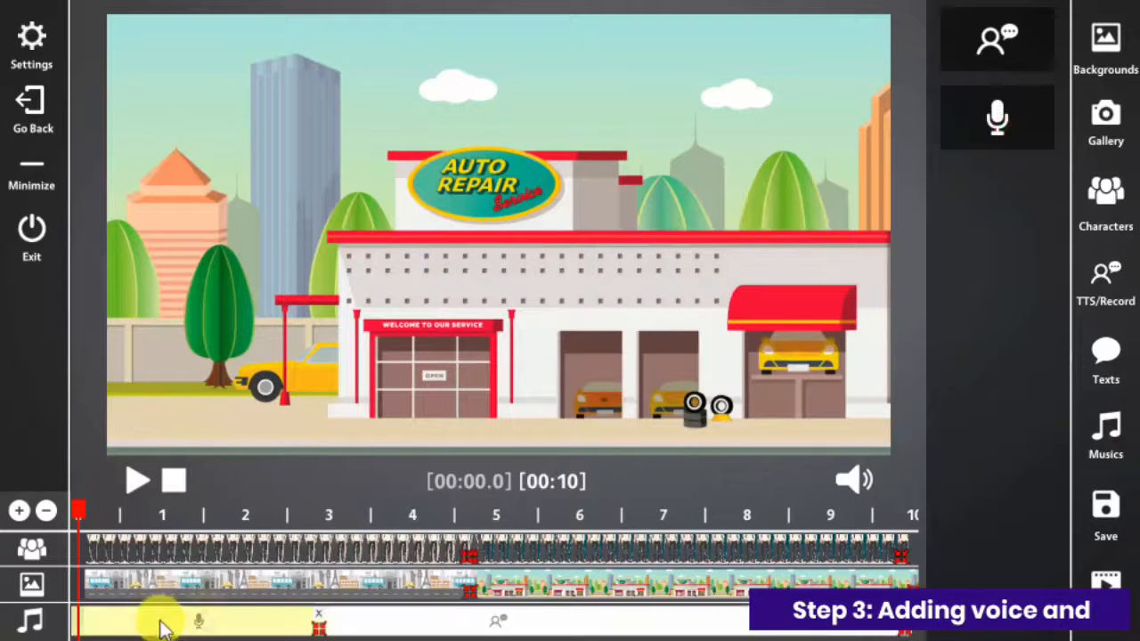
pyautogui.click(30, 37)
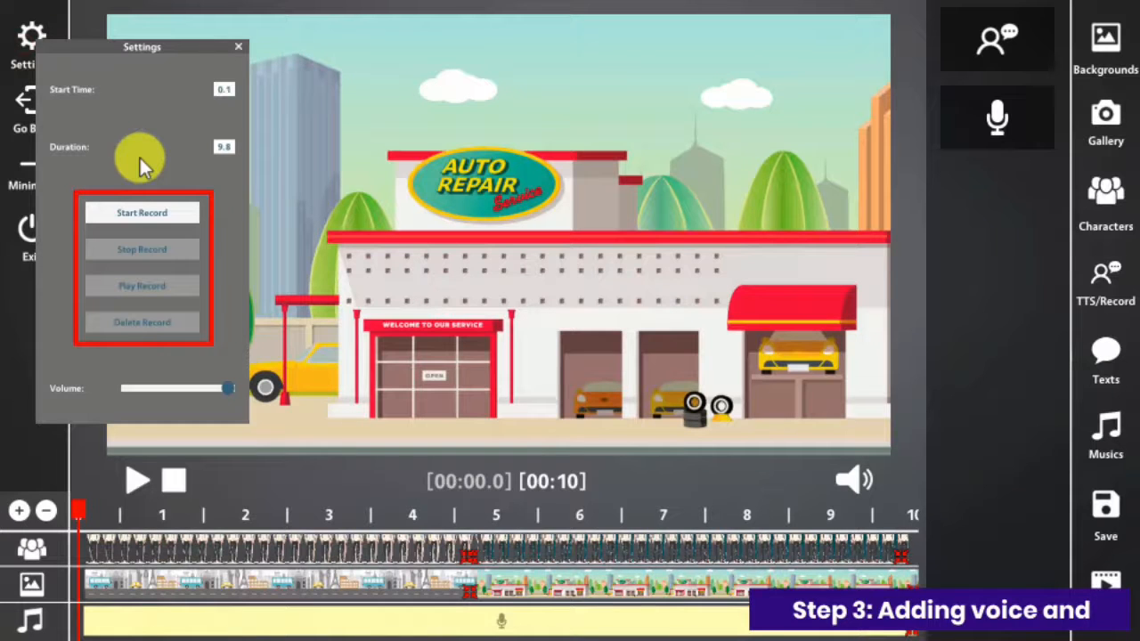
pyautogui.click(239, 47)
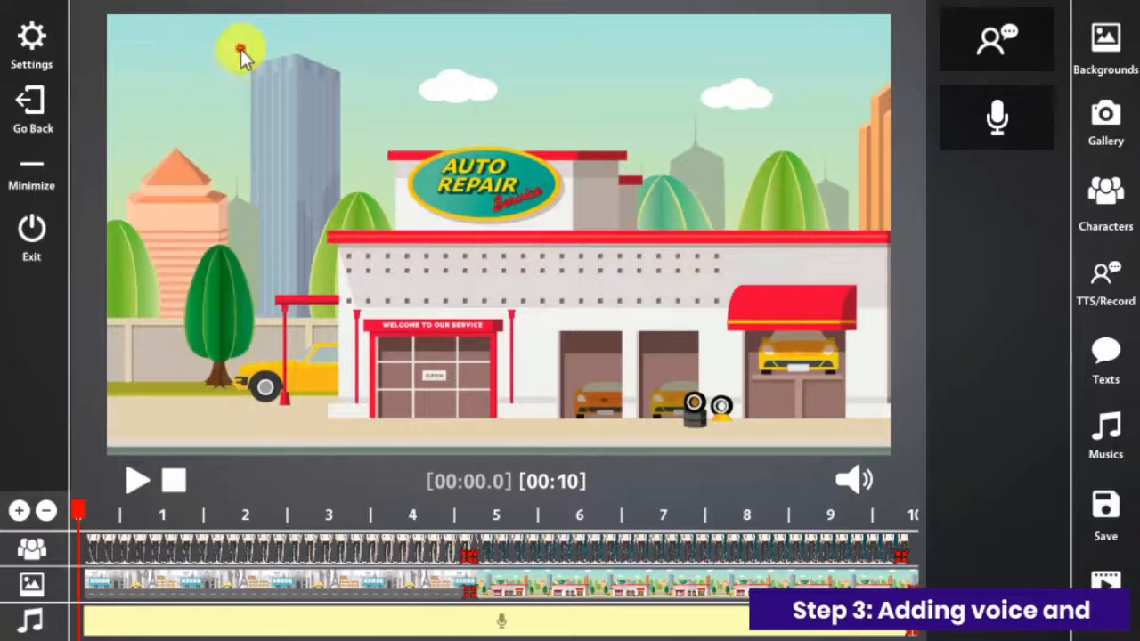
pyautogui.click(911, 618)
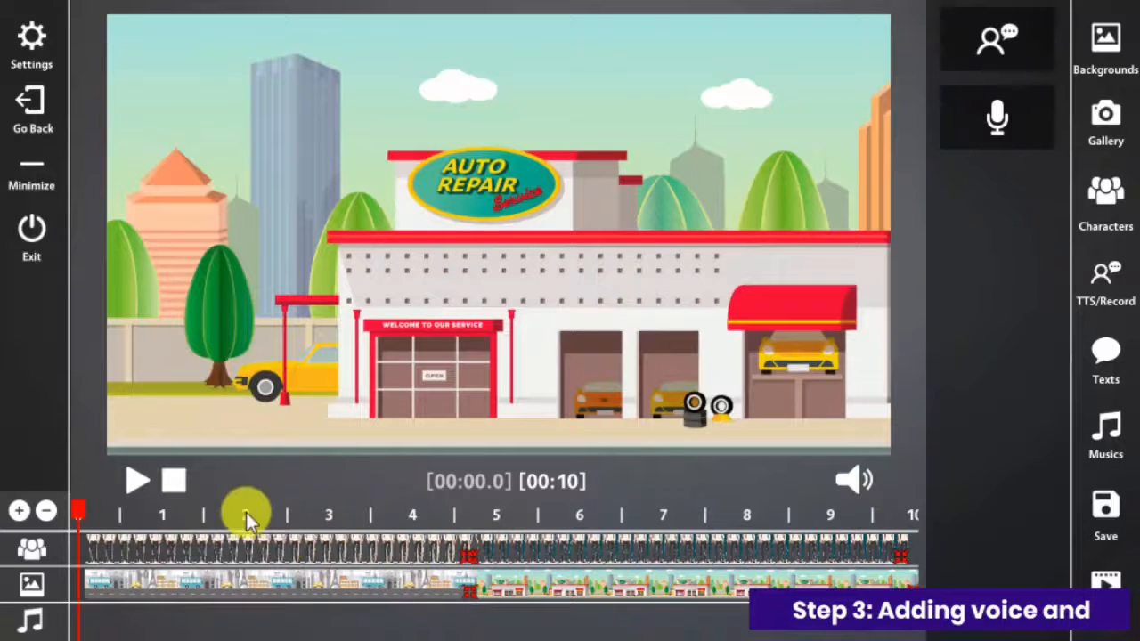
# Step: Add a text clip near the start of the timeline's middle track
pyautogui.click(1102, 361)
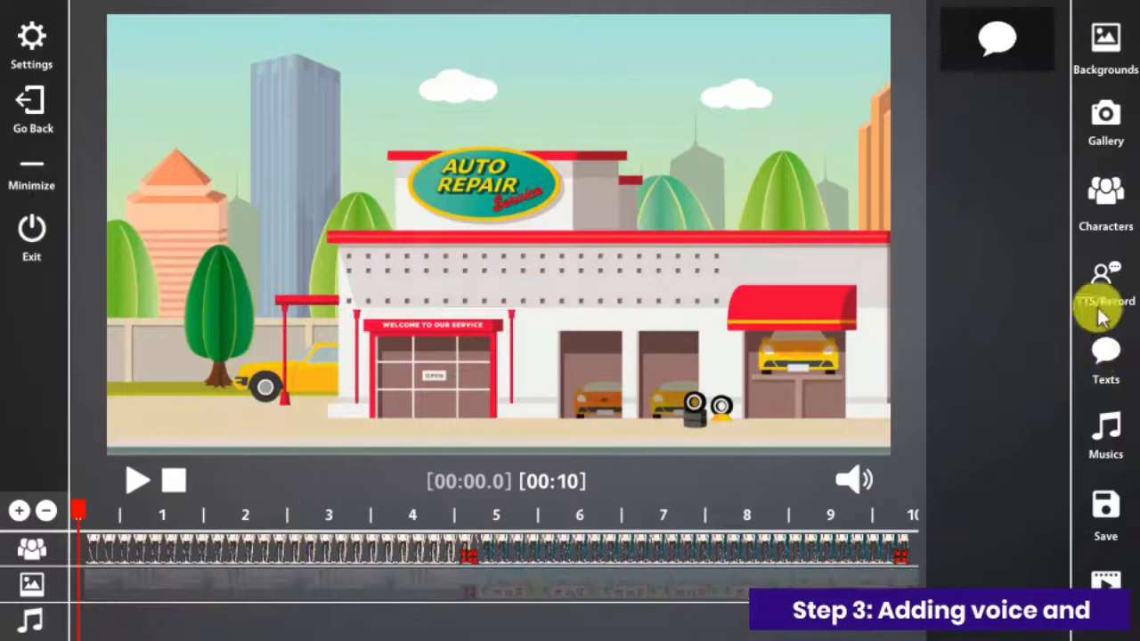
pyautogui.moveTo(997, 56); pyautogui.dragTo(203, 586)
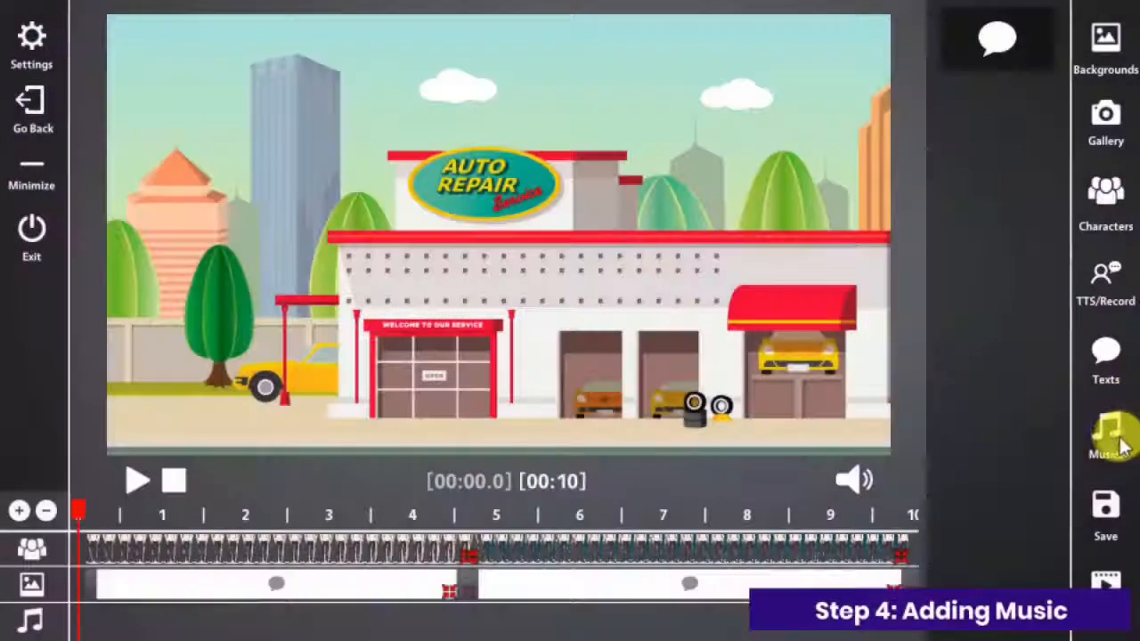
# Step: Add Music 1 at the start of the audio track and lower its volume slightly
pyautogui.click(1109, 434)
pyautogui.moveTo(990, 58); pyautogui.dragTo(160, 607)
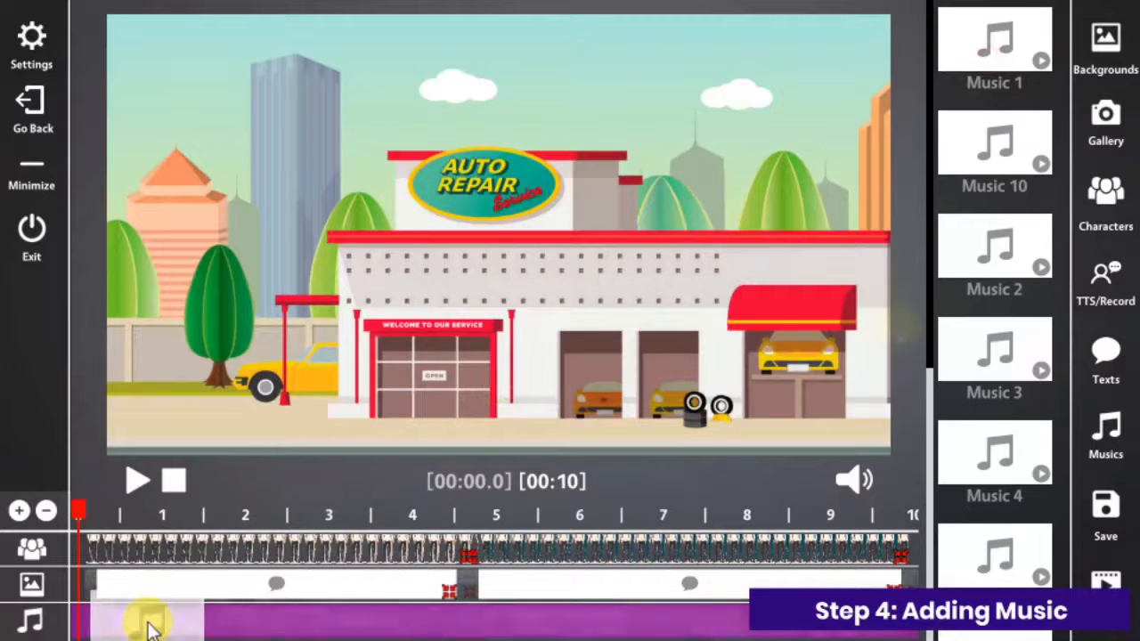
pyautogui.scroll(-4, 935, 401)
pyautogui.scroll(-1, 947, 573)
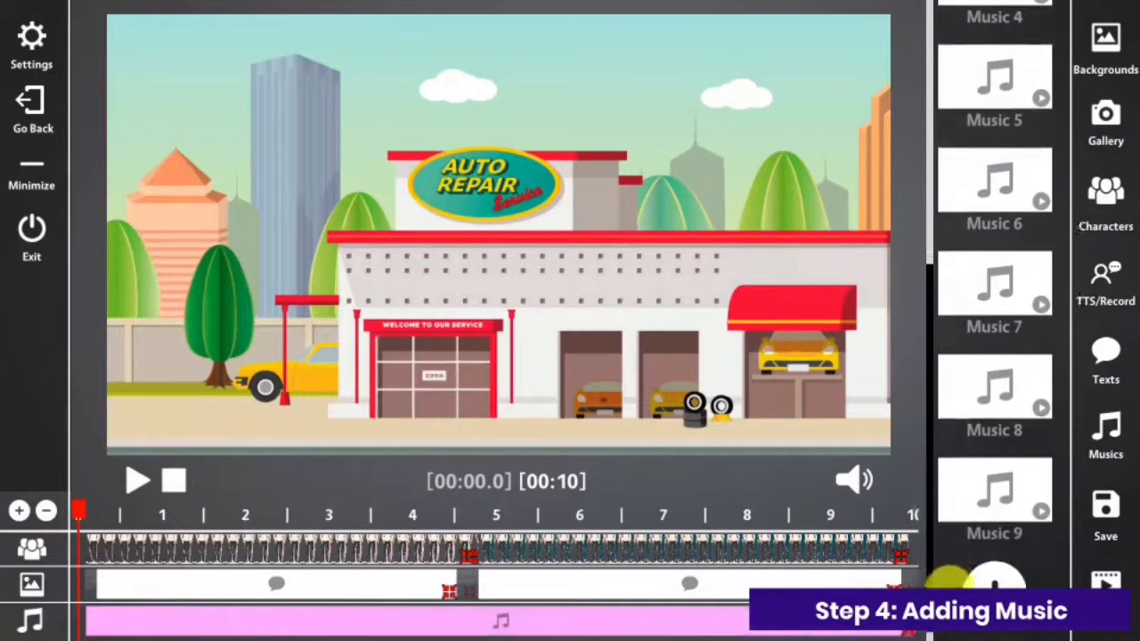
pyautogui.click(32, 64)
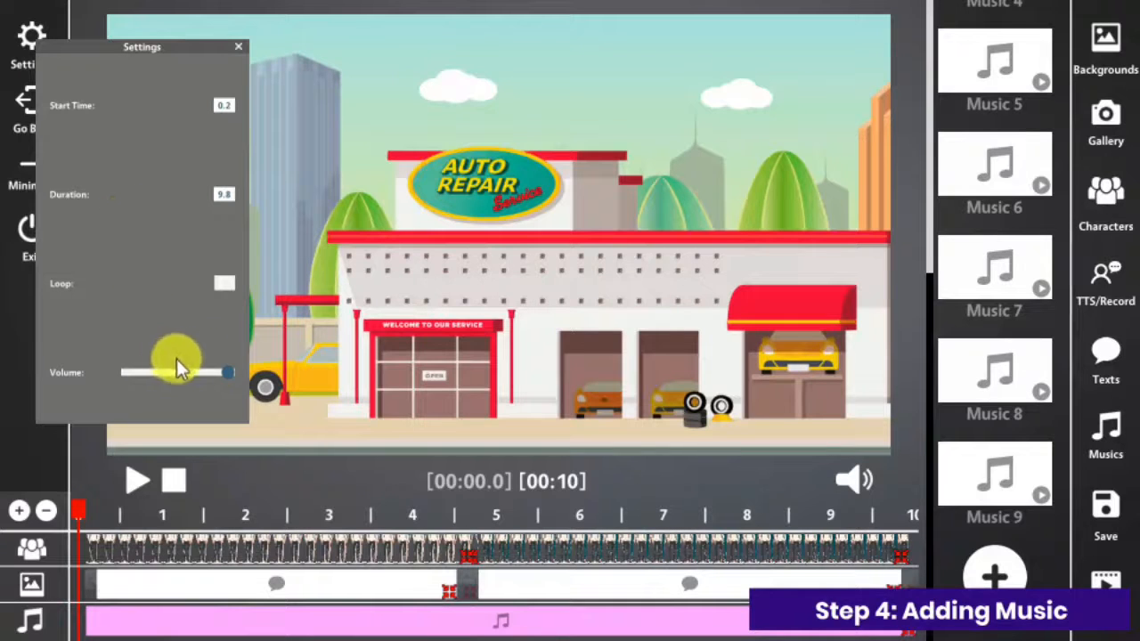
pyautogui.moveTo(230, 371); pyautogui.dragTo(201, 373)
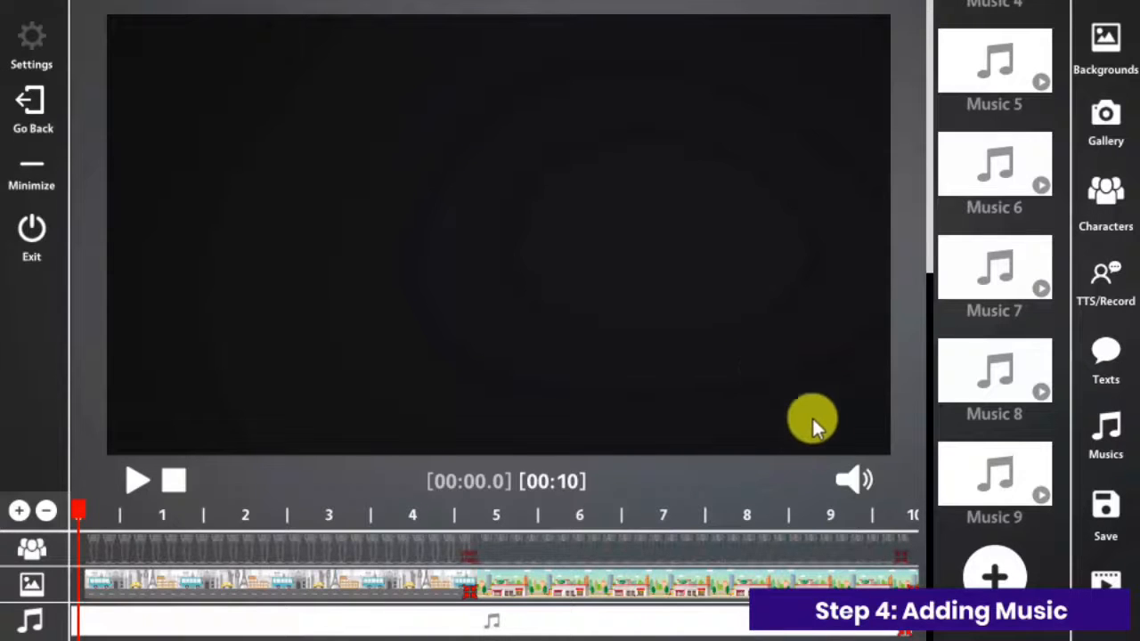
# Step: Import the audio file Bob Auto Repair Service.wav from the desktop into the music library
pyautogui.click(994, 574)
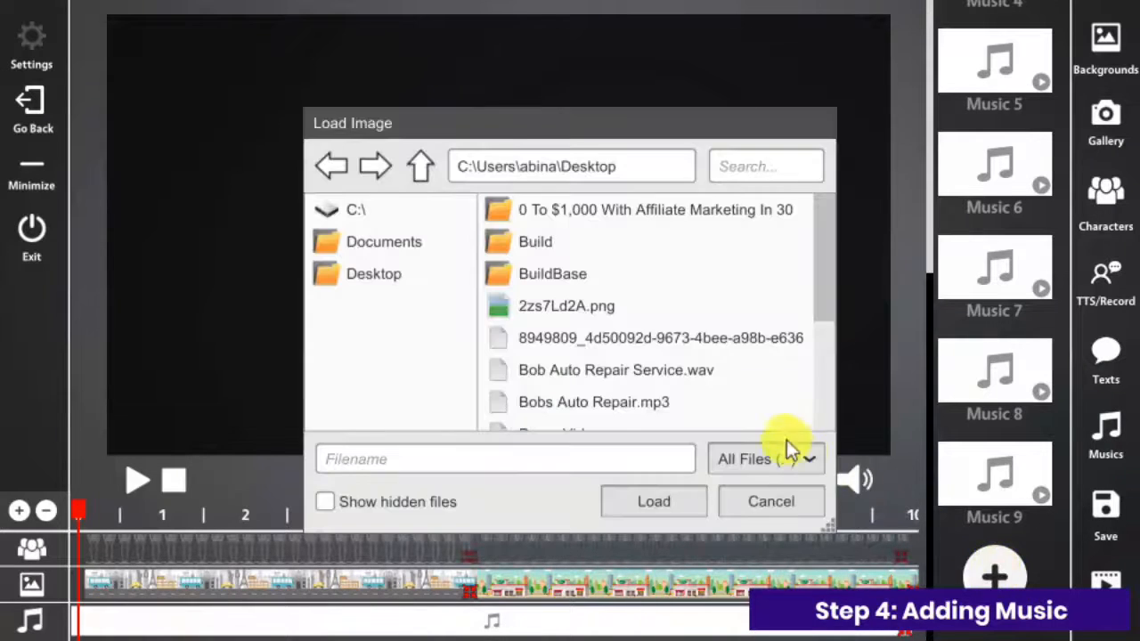
pyautogui.click(674, 374)
pyautogui.click(675, 504)
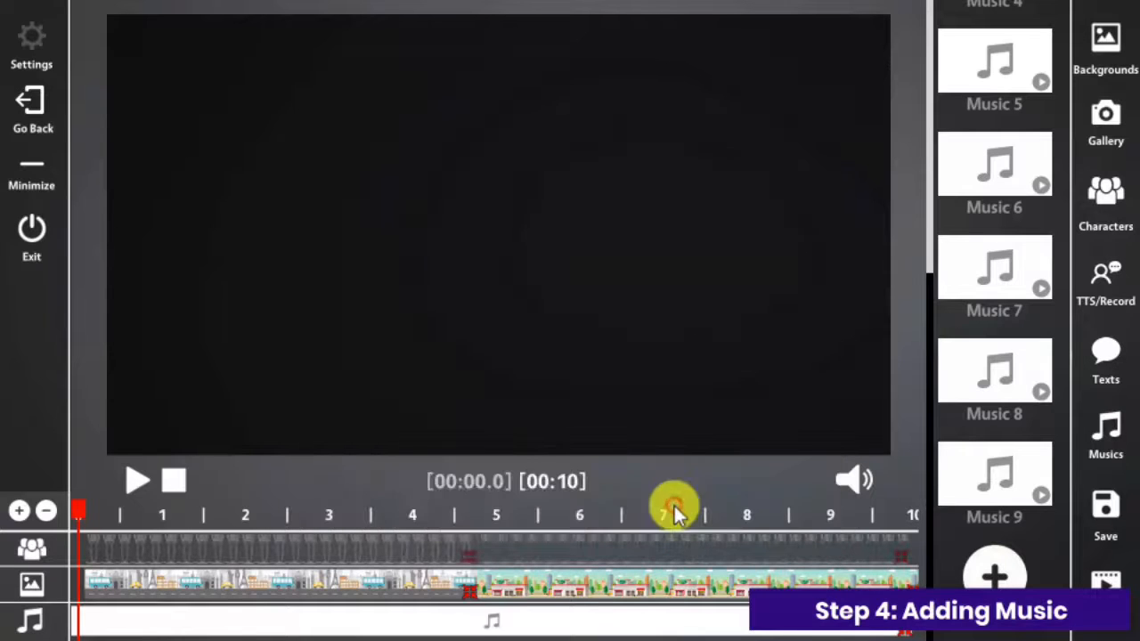
pyautogui.moveTo(929, 243); pyautogui.dragTo(932, 515)
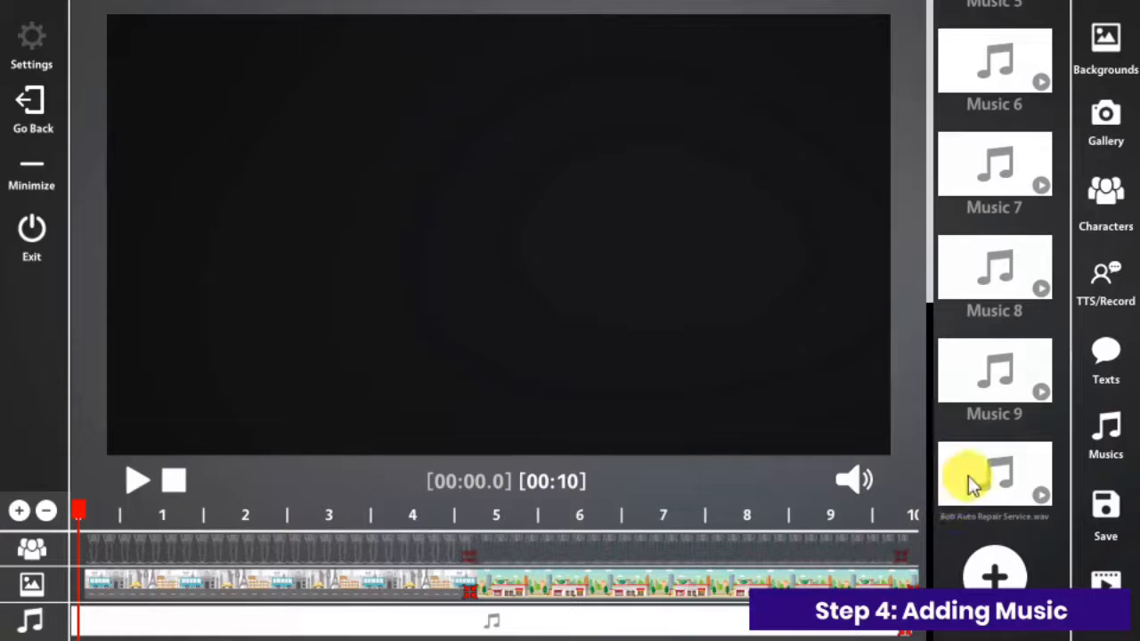
# Step: Reduce the volume of the music clip on the audio track to about a quarter
pyautogui.click(377, 624)
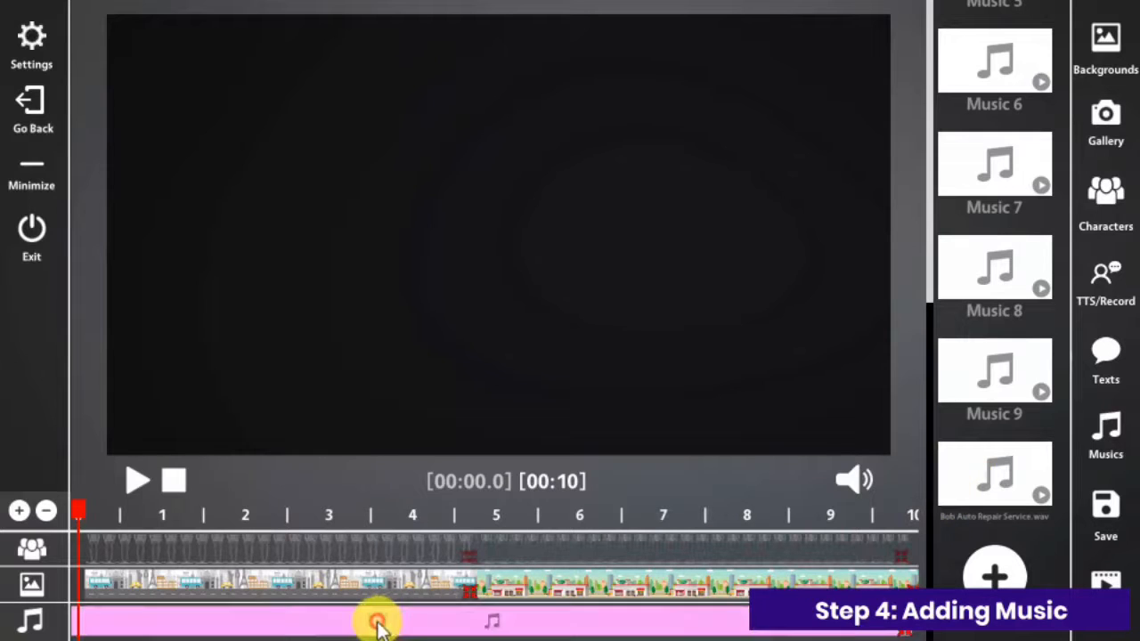
pyautogui.click(41, 58)
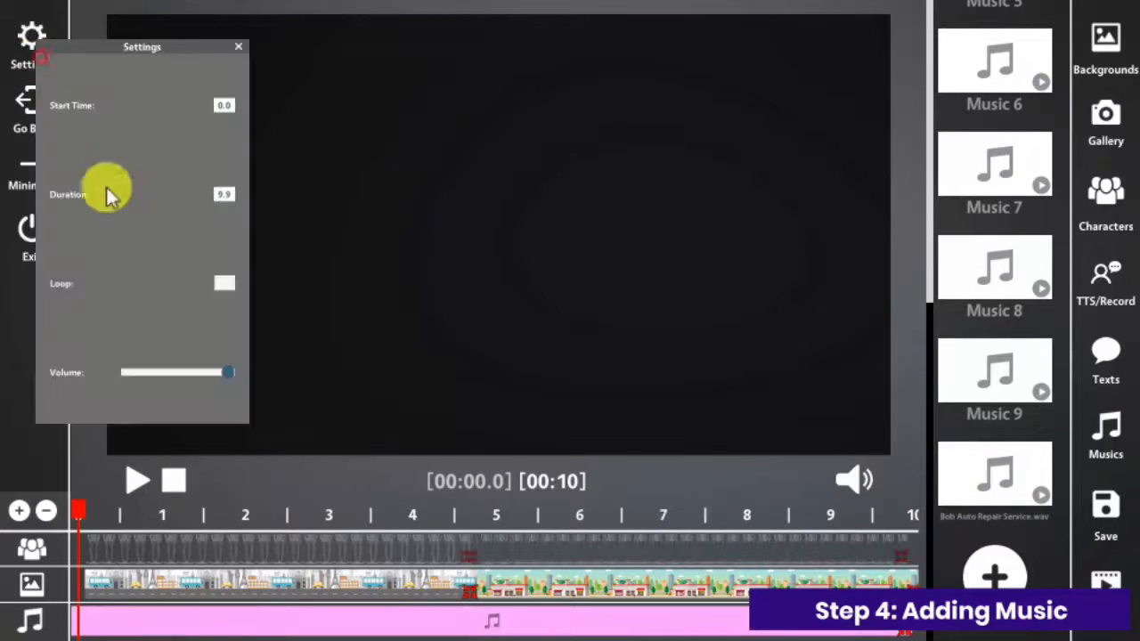
pyautogui.moveTo(230, 375); pyautogui.dragTo(151, 375)
pyautogui.click(425, 195)
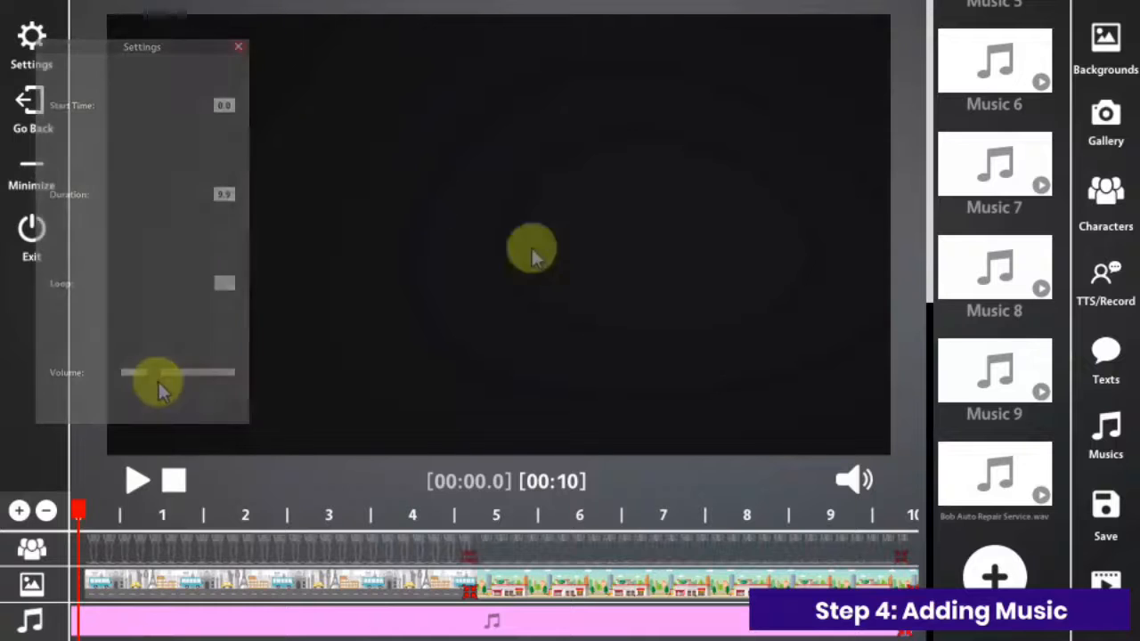
# Step: Add the imported Bob Auto Repair Service.wav to the audio track and play the video
pyautogui.moveTo(960, 479); pyautogui.dragTo(895, 633)
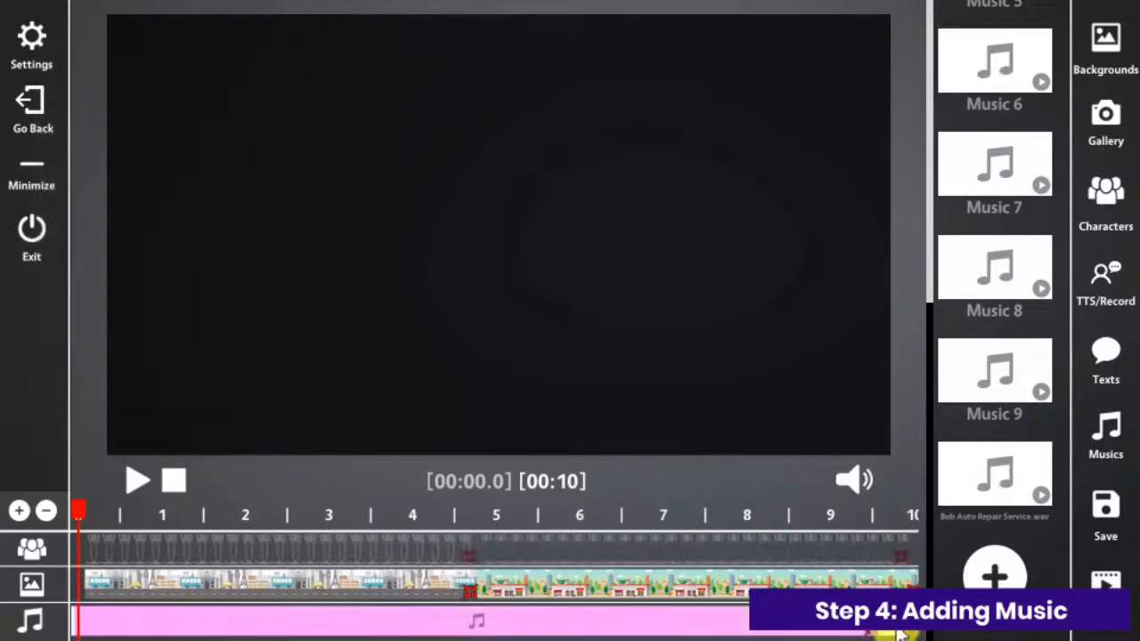
pyautogui.click(137, 483)
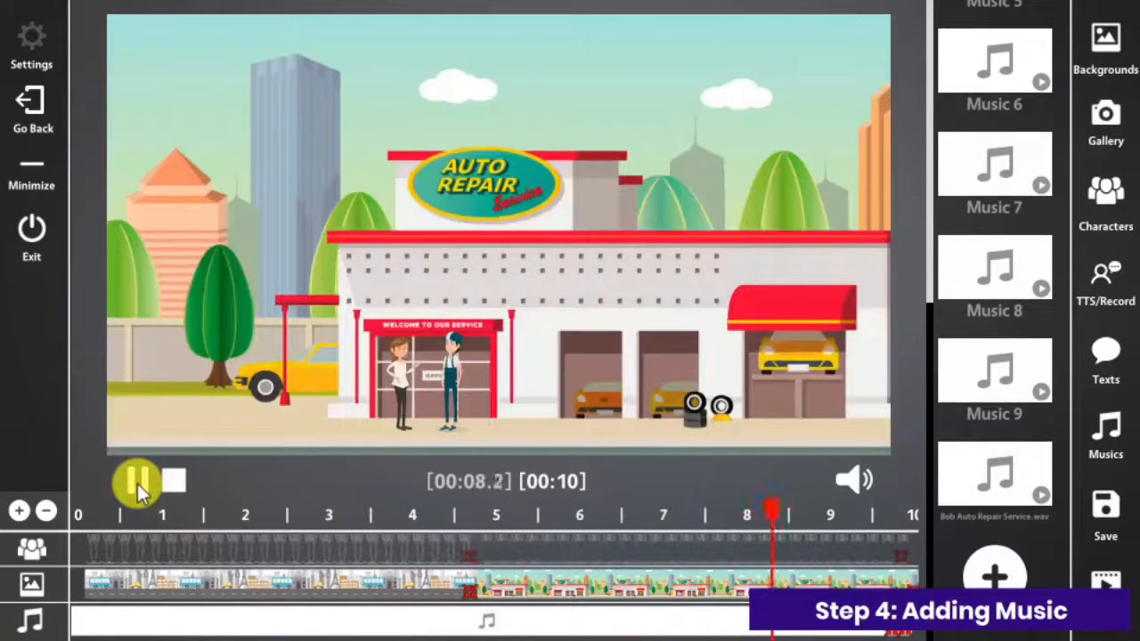
# Step: Save the project to the desktop, using the existing Demo Video.vep as the target file
pyautogui.click(1105, 515)
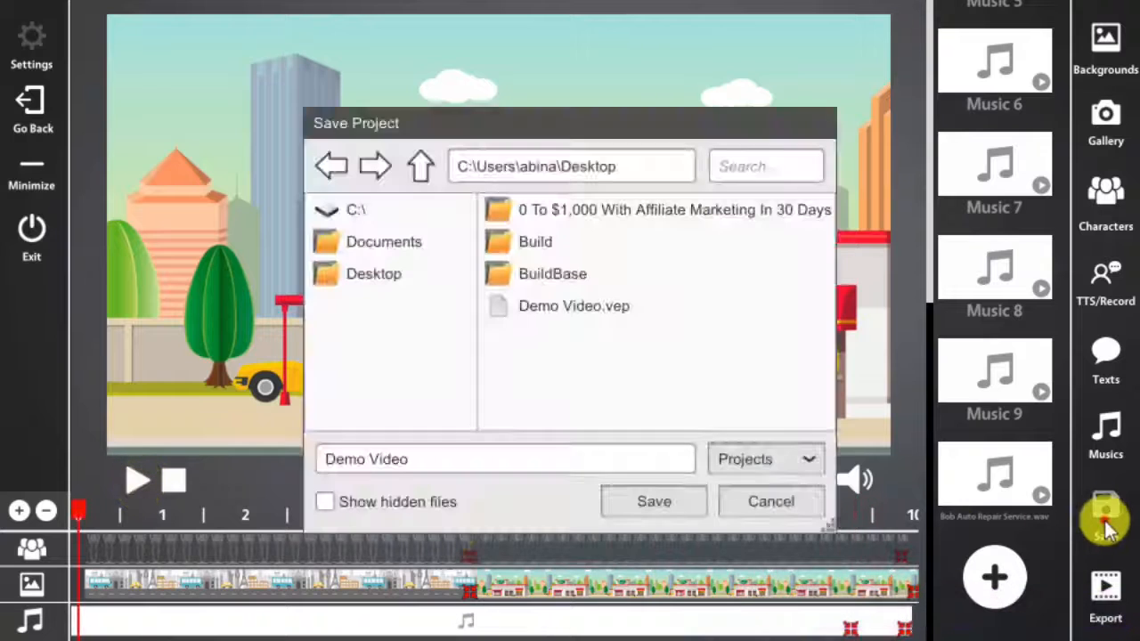
pyautogui.click(588, 310)
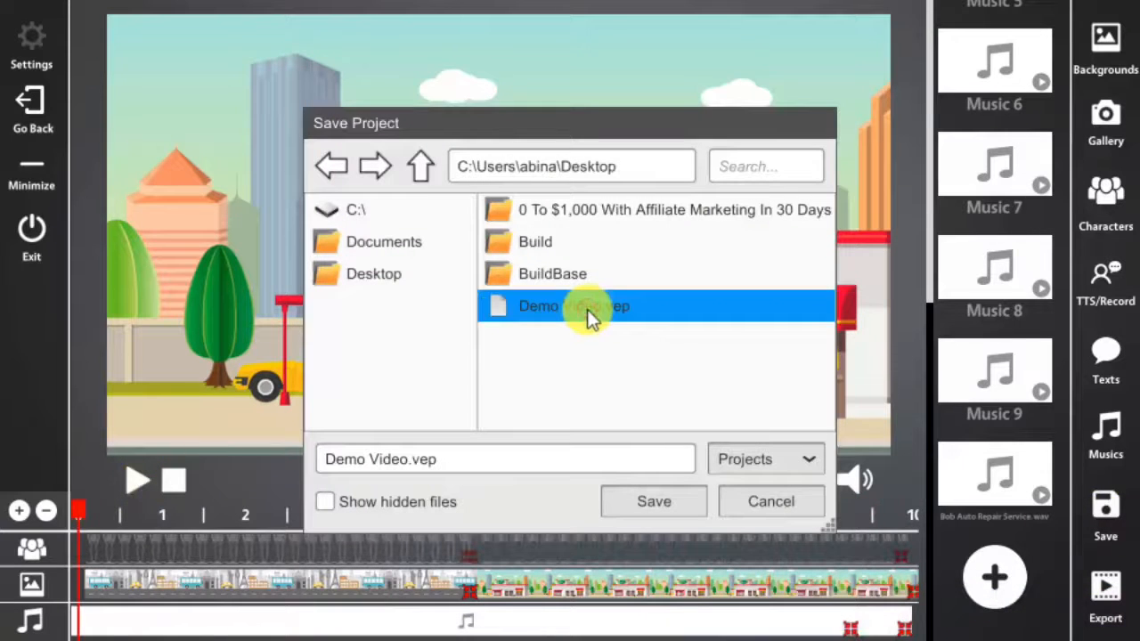
pyautogui.click(672, 500)
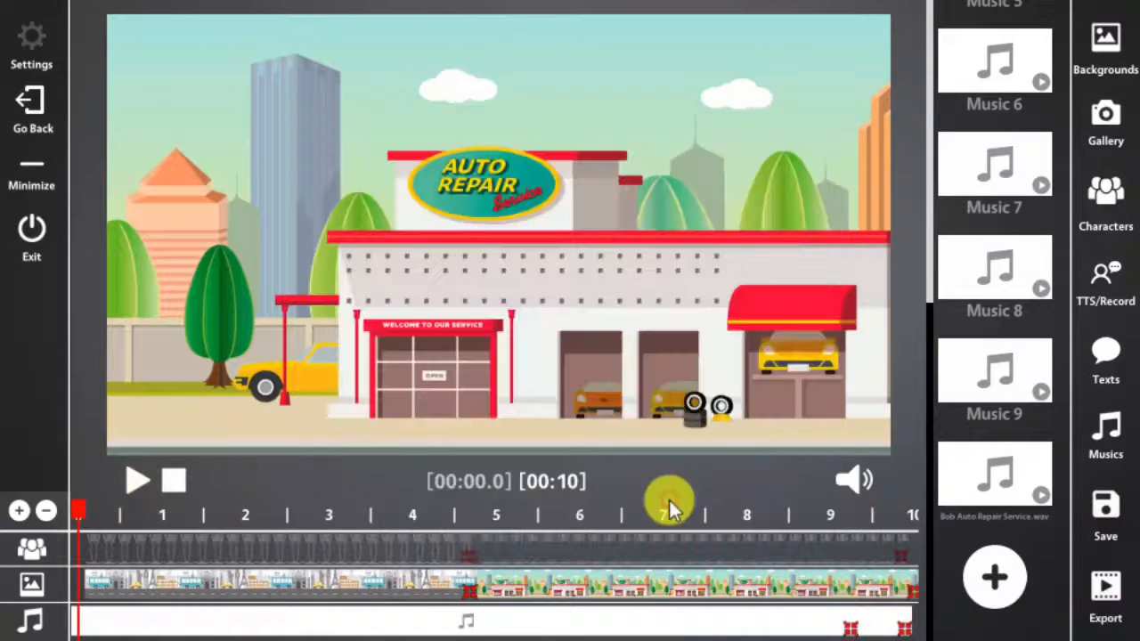
# Step: Export the video to the desktop under the file name Demo Video
pyautogui.click(1105, 597)
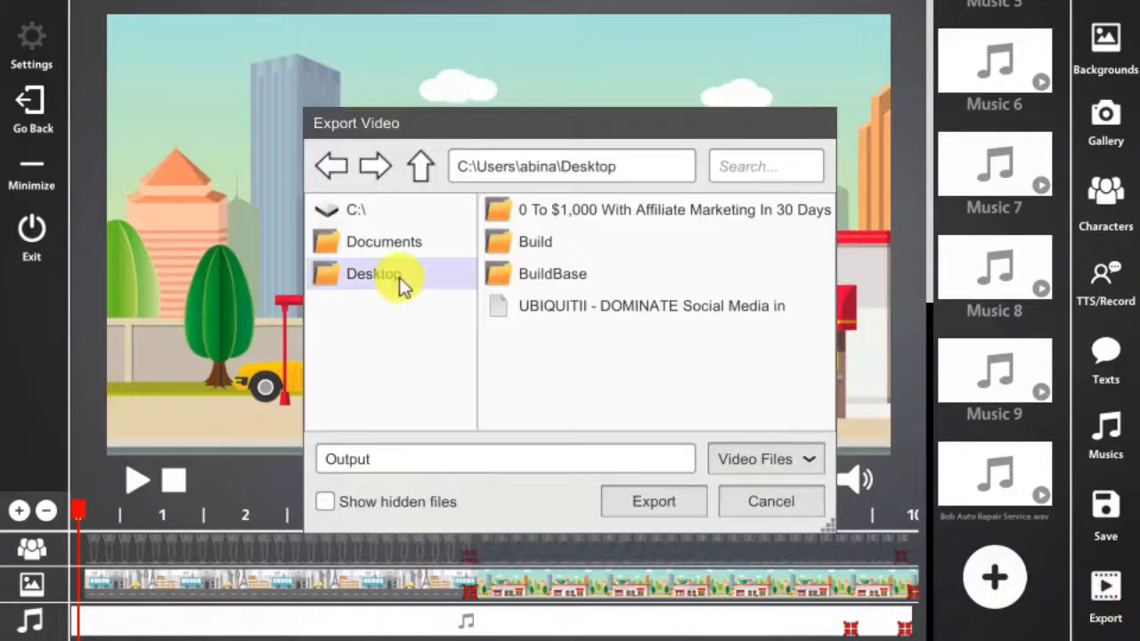
pyautogui.click(501, 459)
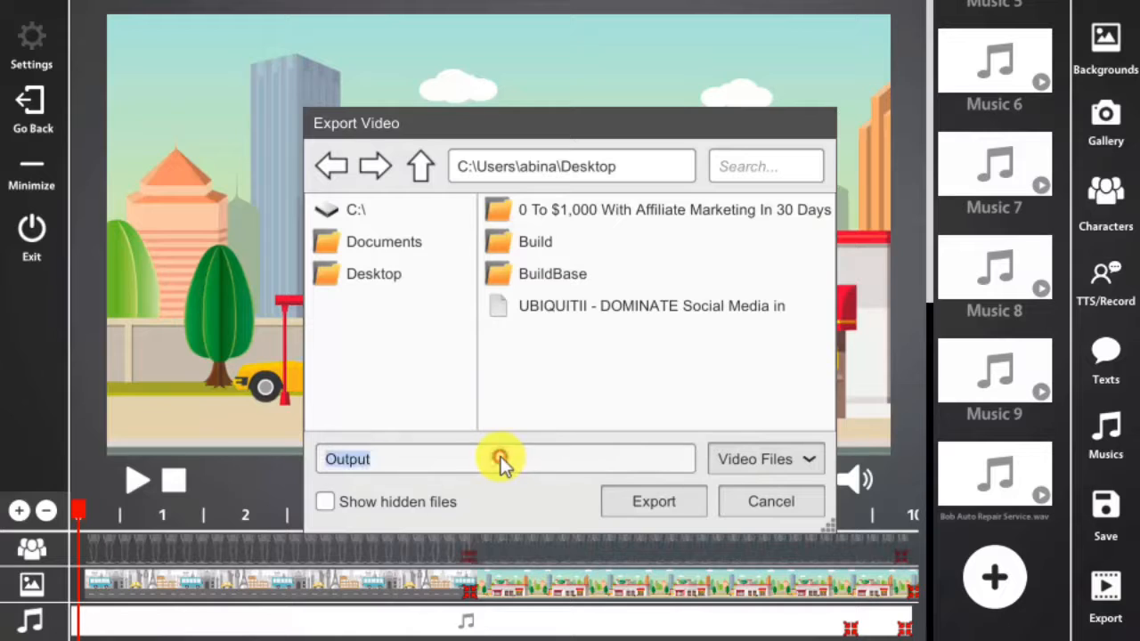
pyautogui.write('Demo Video')
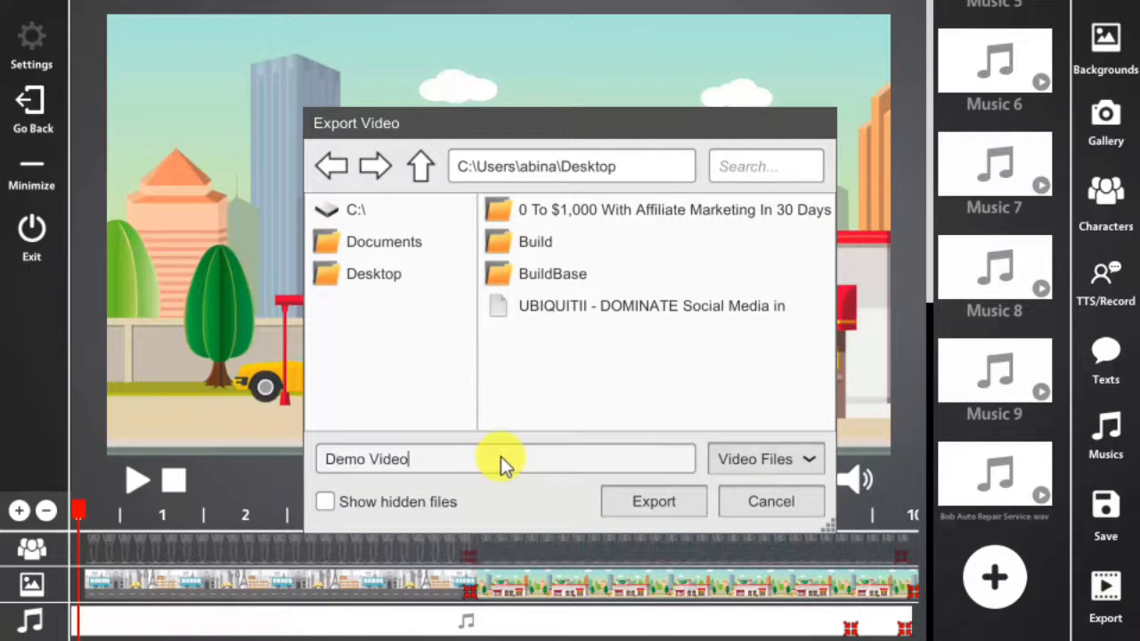
pyautogui.click(677, 504)
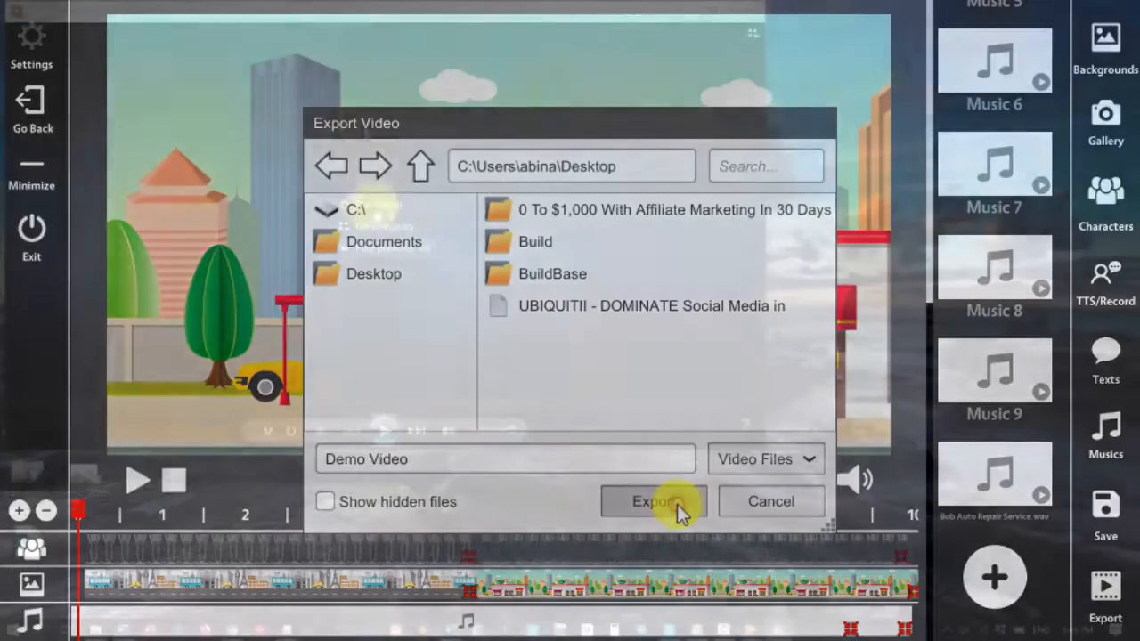
# Step: Switch to Windows Media Player, move its window clear on the desktop and play the exported Demo Video
pyautogui.moveTo(362, 19); pyautogui.dragTo(542, 50)
pyautogui.click(559, 465)
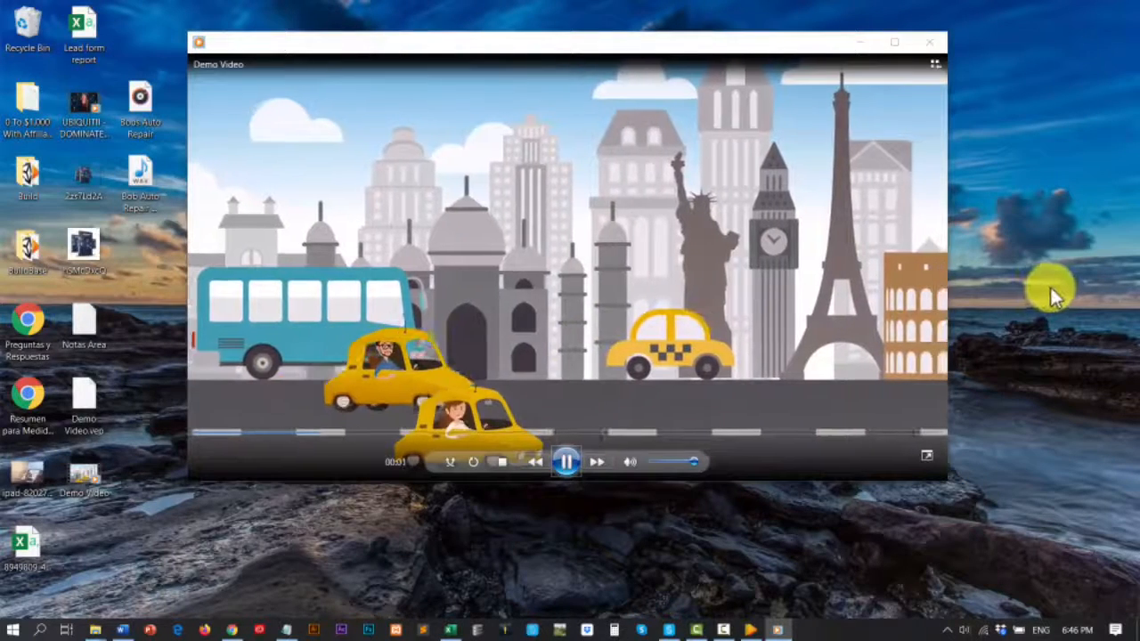